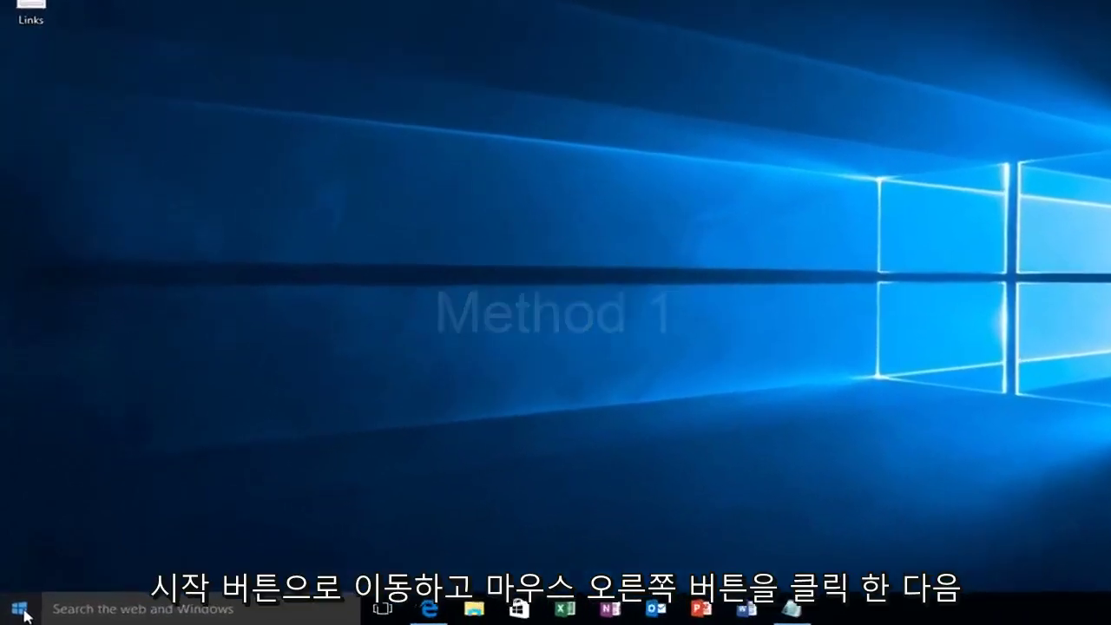
# Run WSReset.exe from the Run box to reset the Windows Store cache.
pyautogui.rightClick(18, 613)
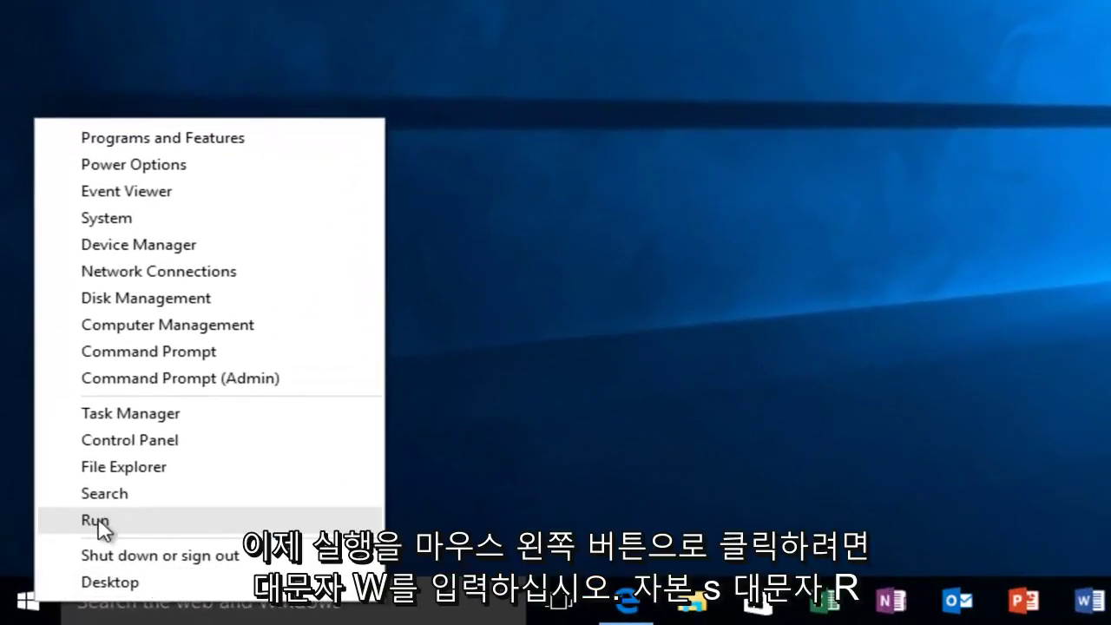
pyautogui.click(97, 520)
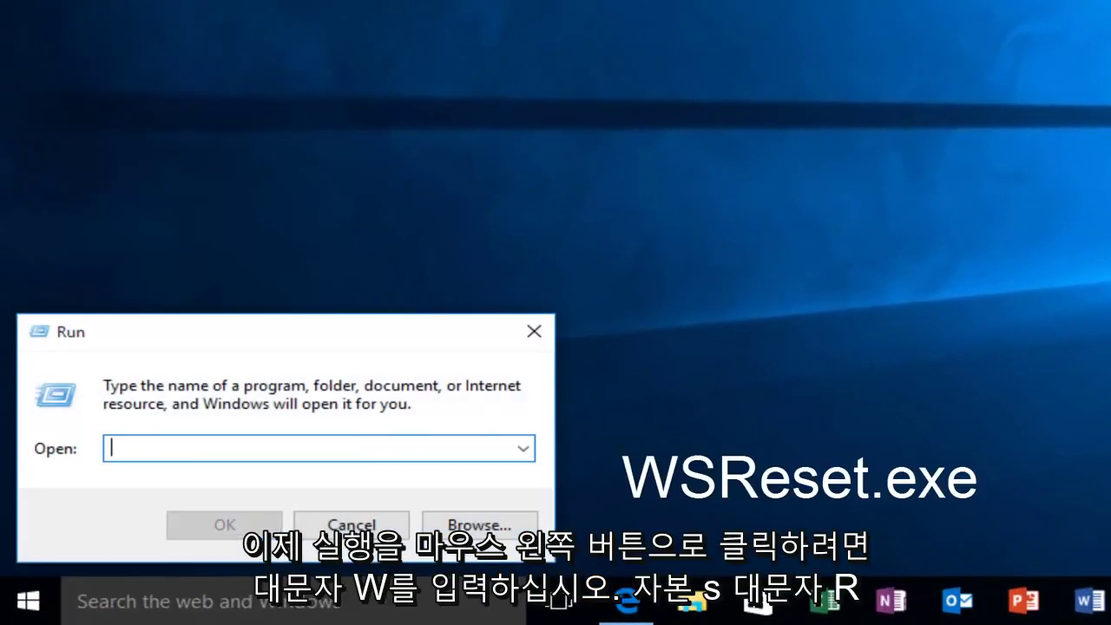
pyautogui.write('W')
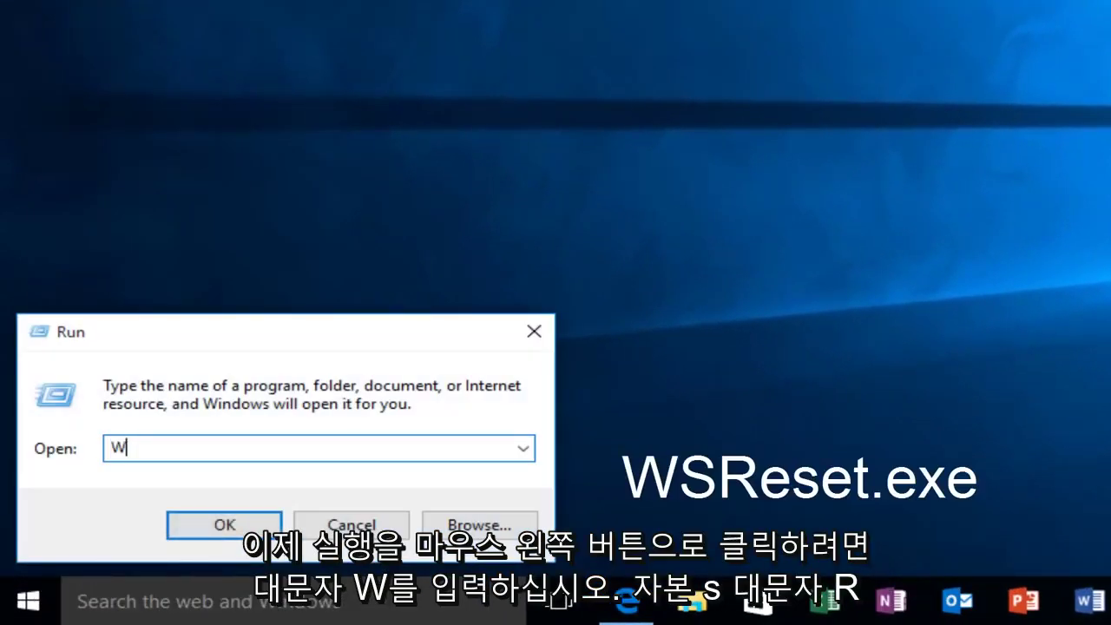
pyautogui.write('SReset')
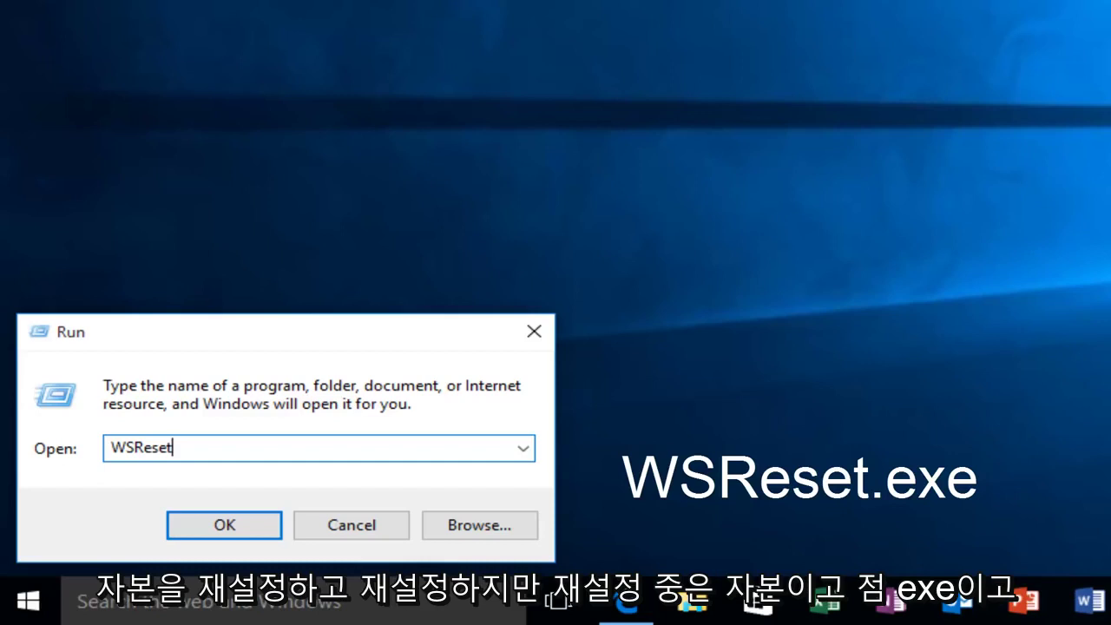
pyautogui.write('exe')
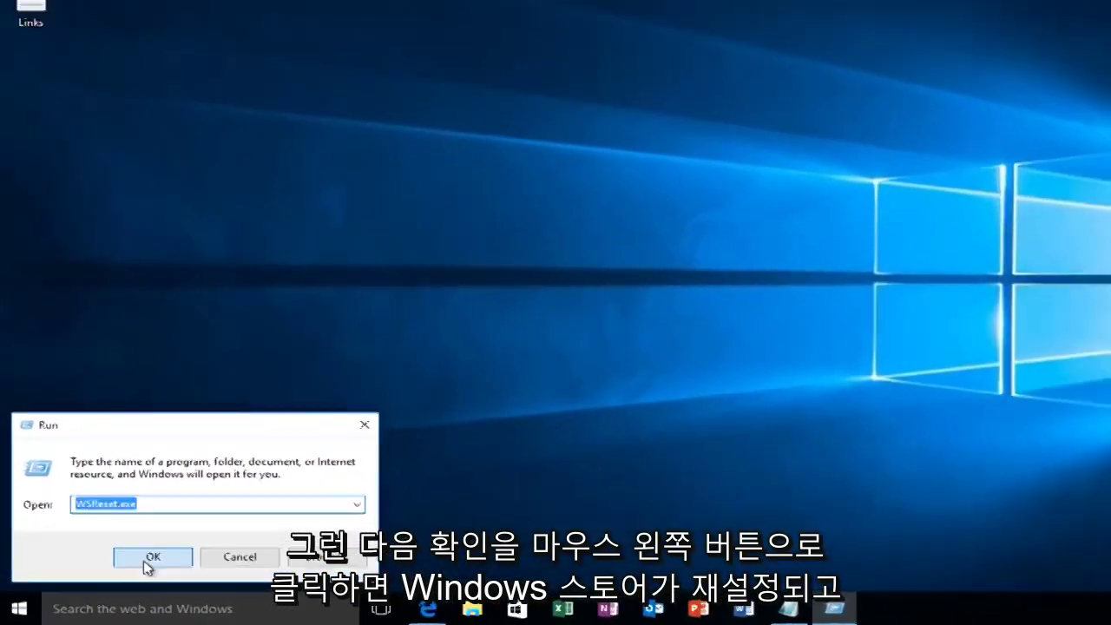
pyautogui.click(148, 563)
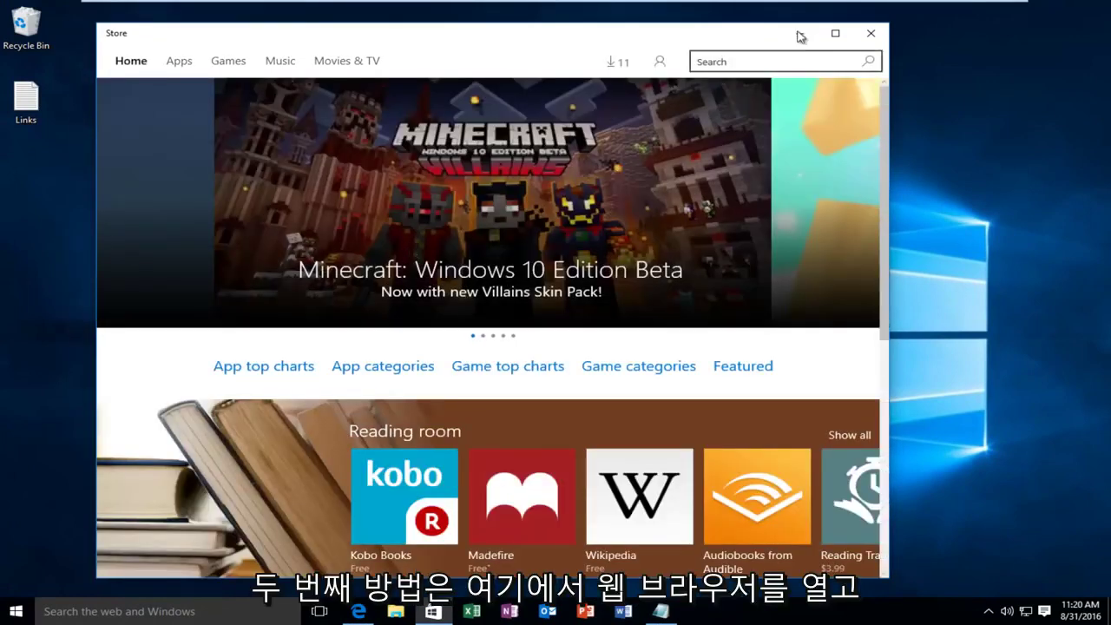
# Close the Store, then download and open Appsdiagnostic10.diagcab from Microsoft's Windows apps troubleshooter page.
pyautogui.click(869, 33)
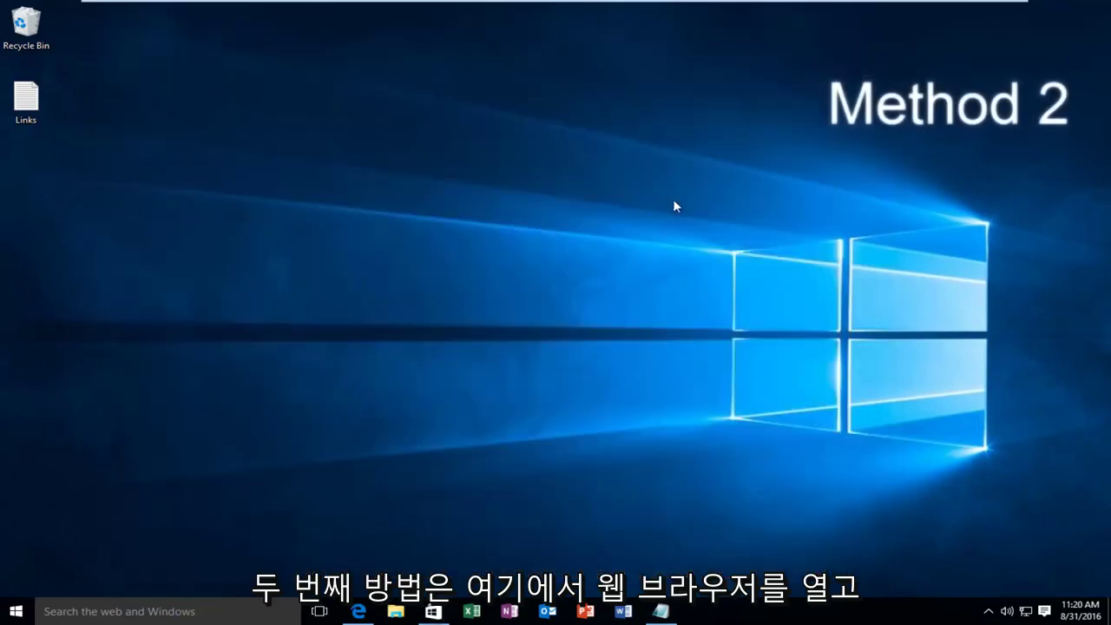
pyautogui.click(358, 610)
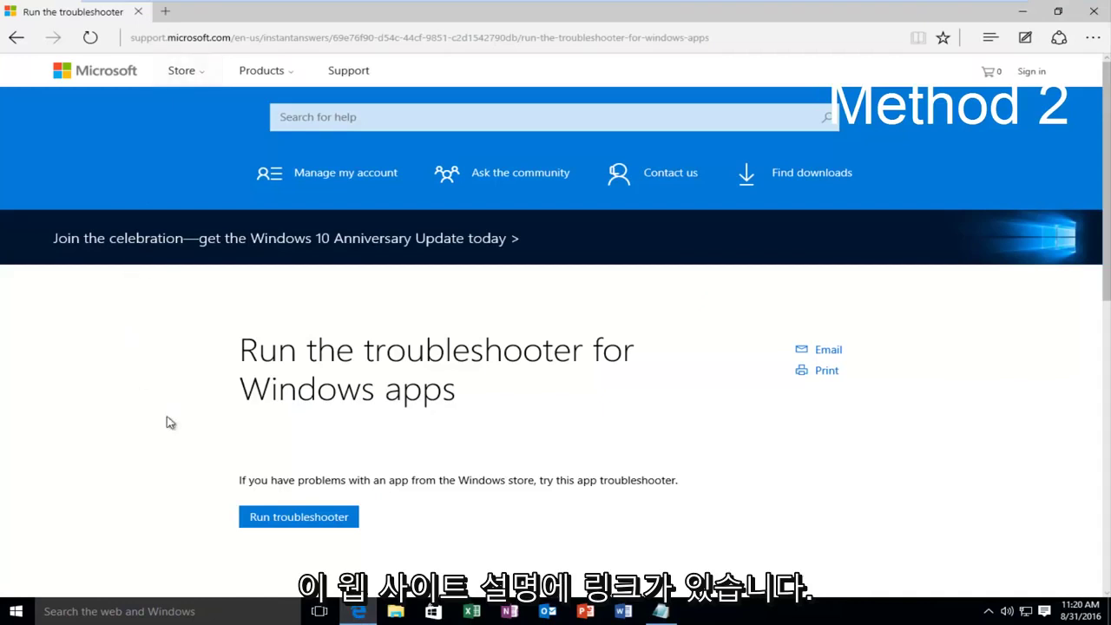
pyautogui.scroll(-1, 174, 378)
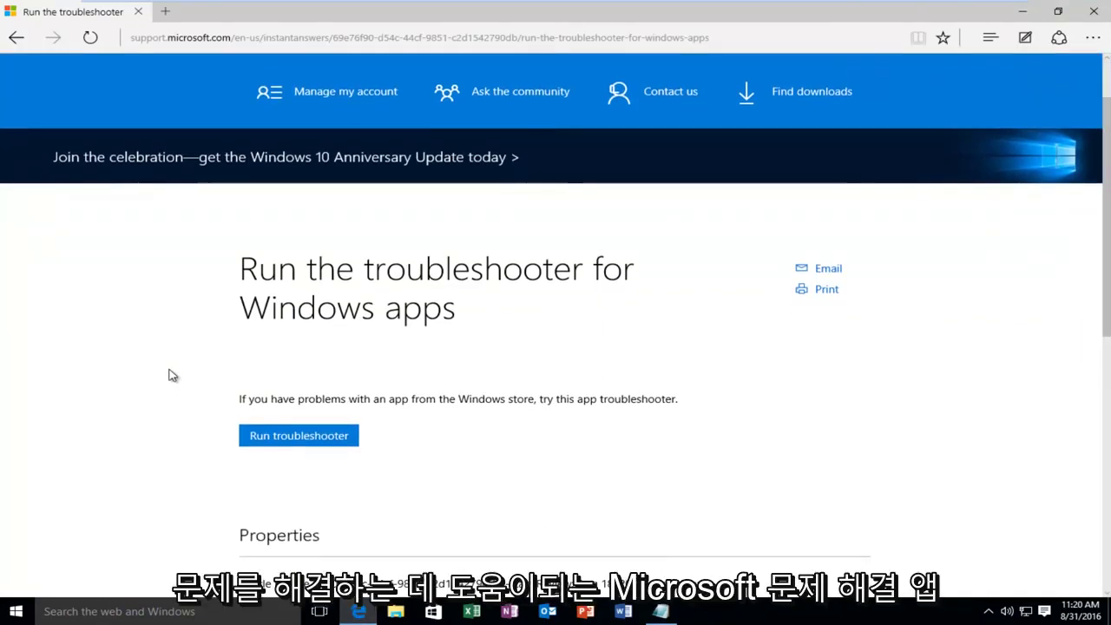
pyautogui.scroll(-1, 160, 363)
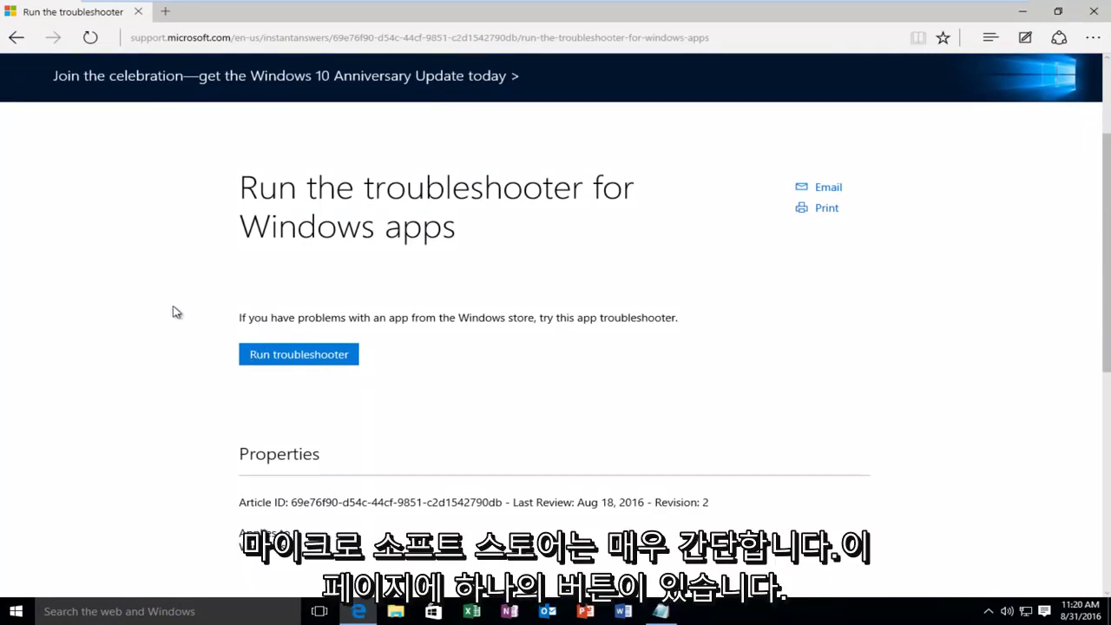
pyautogui.scroll(2, 347, 338)
pyautogui.scroll(-2, 295, 344)
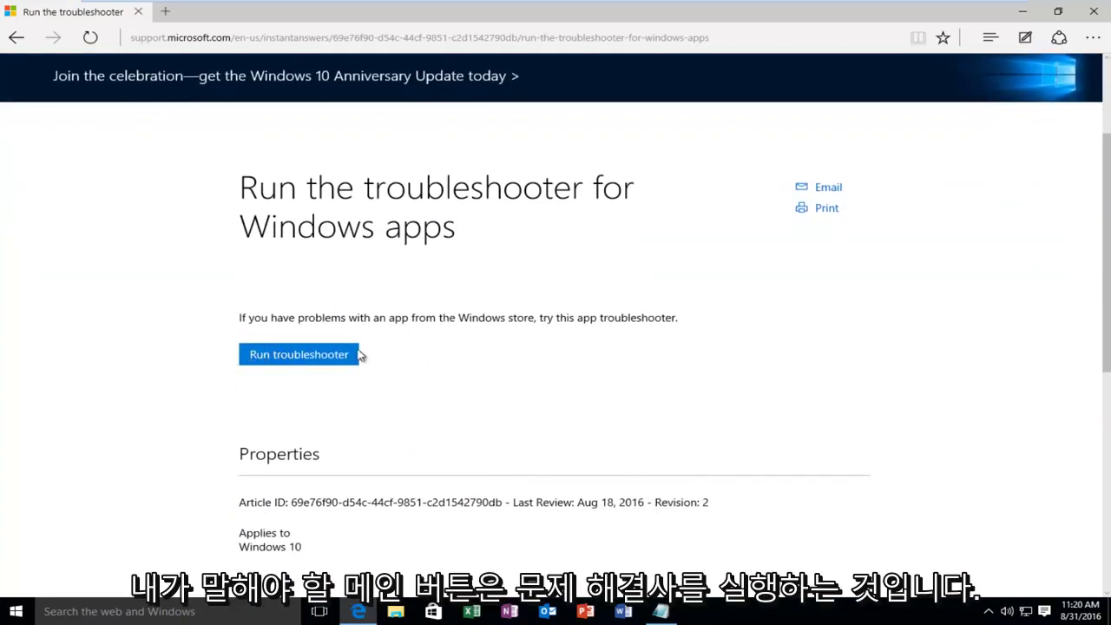
pyautogui.click(269, 360)
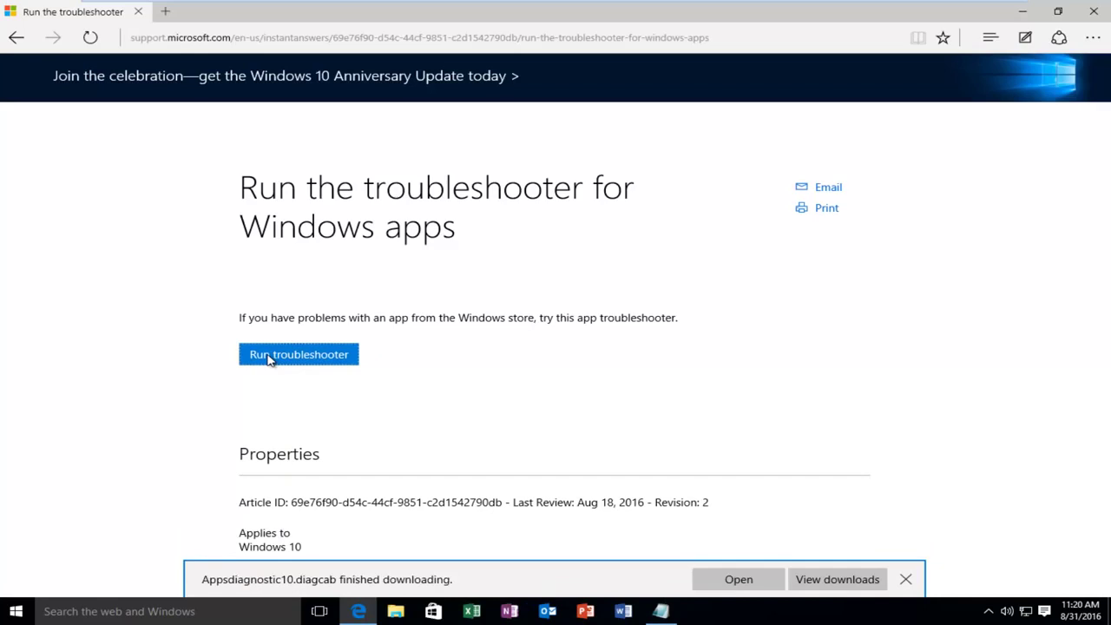
pyautogui.click(725, 582)
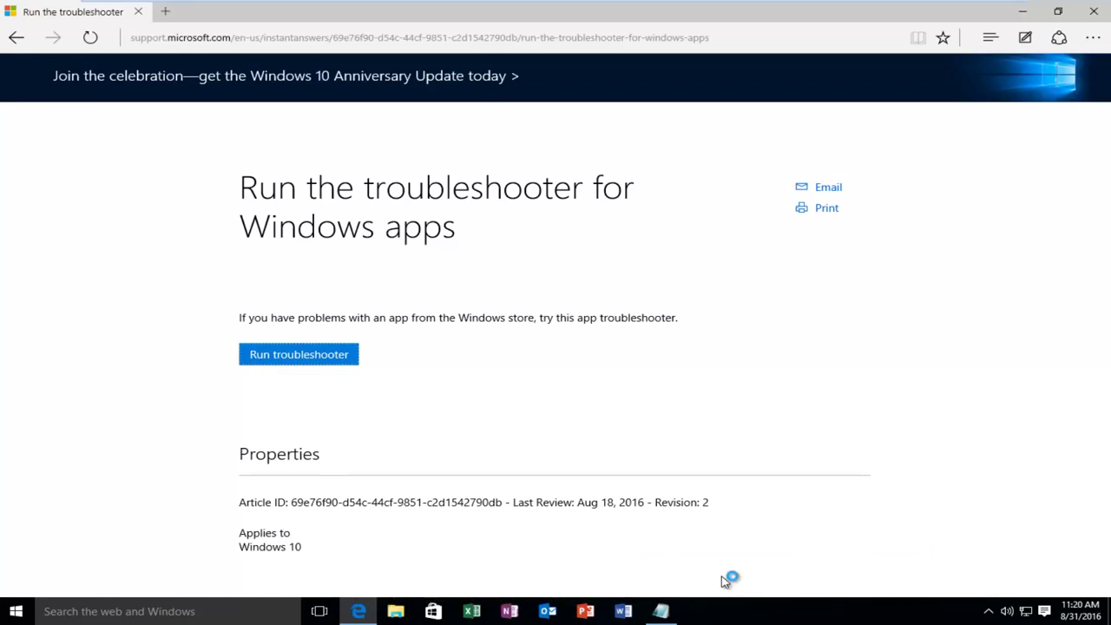
# Run the Windows Store Apps troubleshooter through its 'Microsoft account required' finding, then close it.
pyautogui.click(1031, 12)
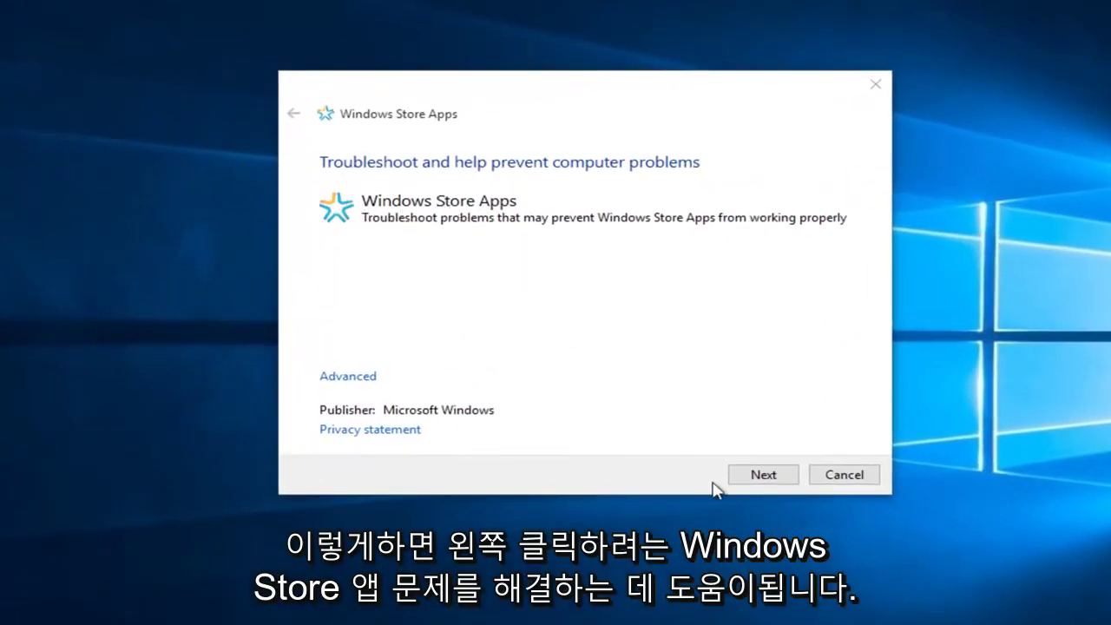
pyautogui.click(755, 476)
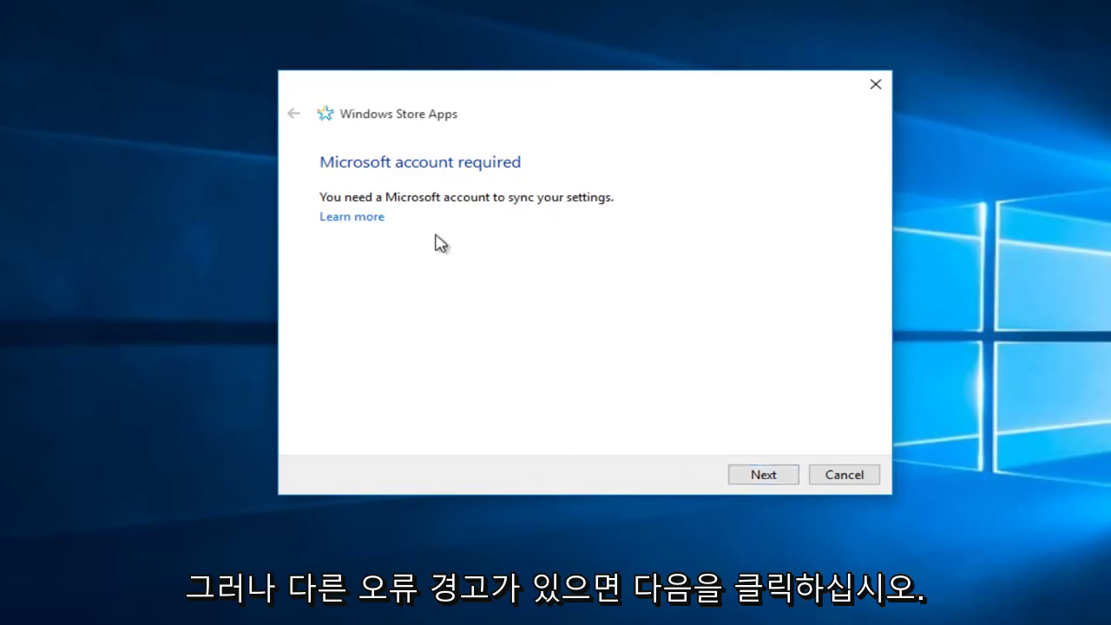
pyautogui.click(764, 475)
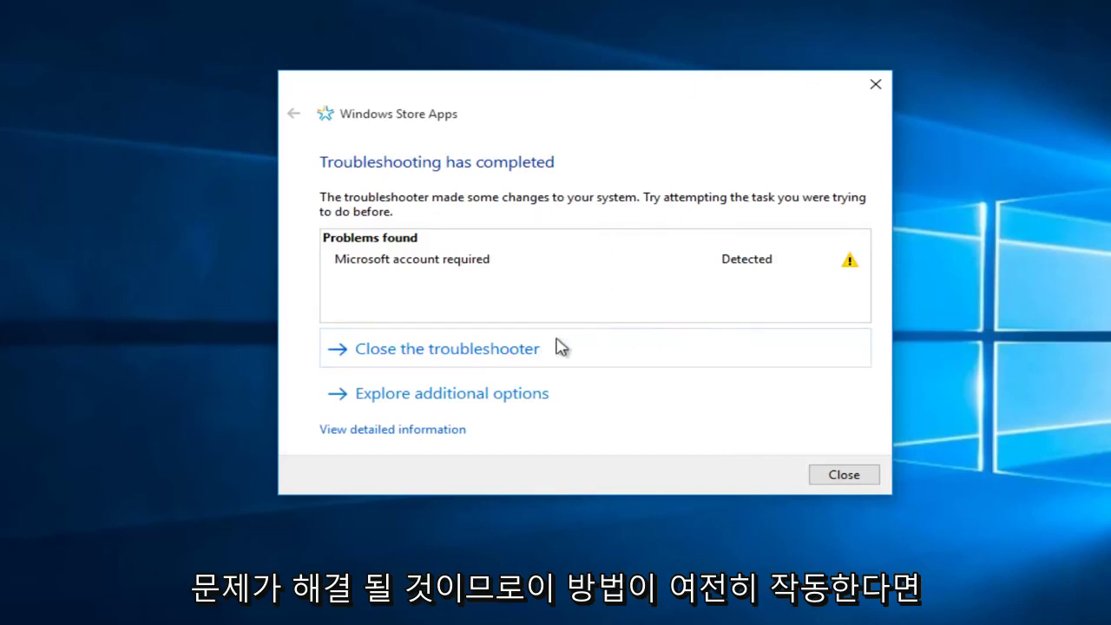
pyautogui.click(875, 87)
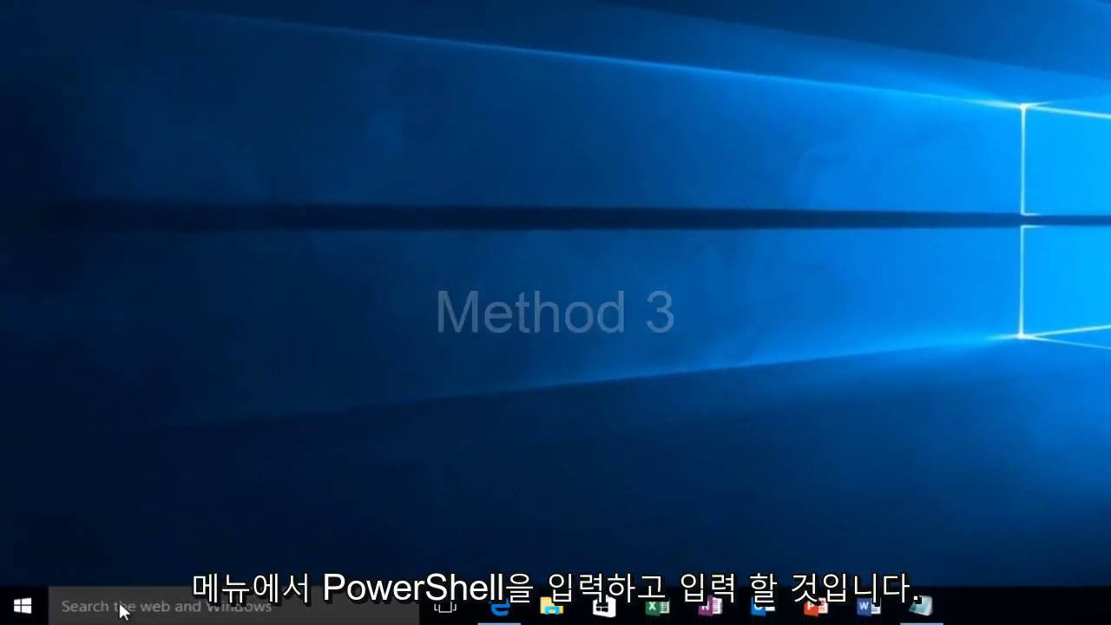
# Search for 'powershell' and run Windows PowerShell as administrator, approving User Account Control.
pyautogui.click(121, 610)
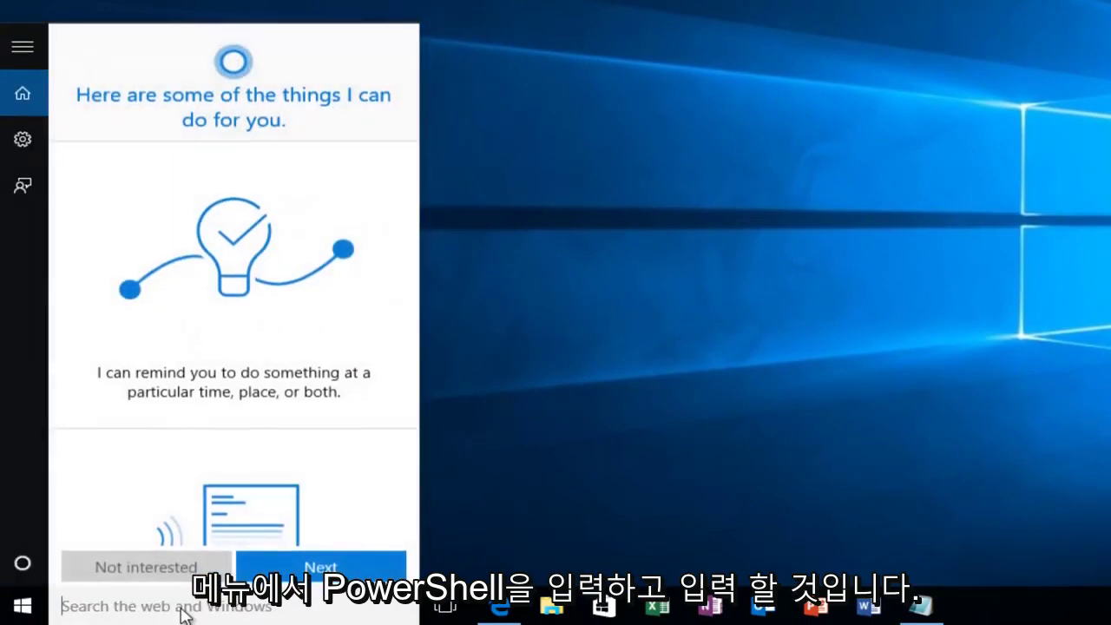
pyautogui.write('p')
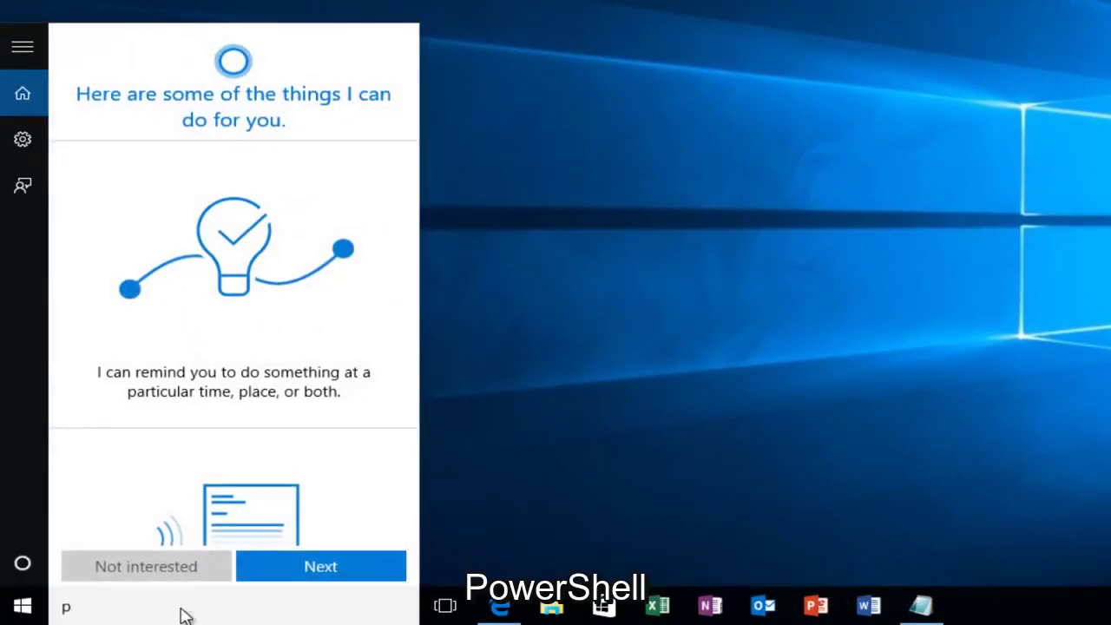
pyautogui.write('owershell')
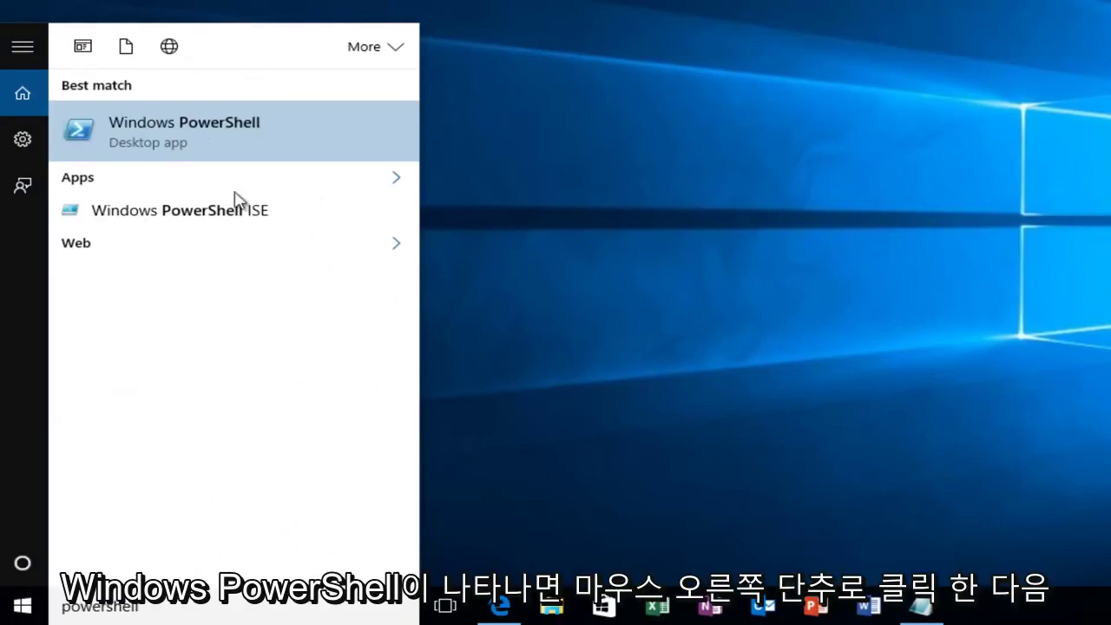
pyautogui.rightClick(172, 135)
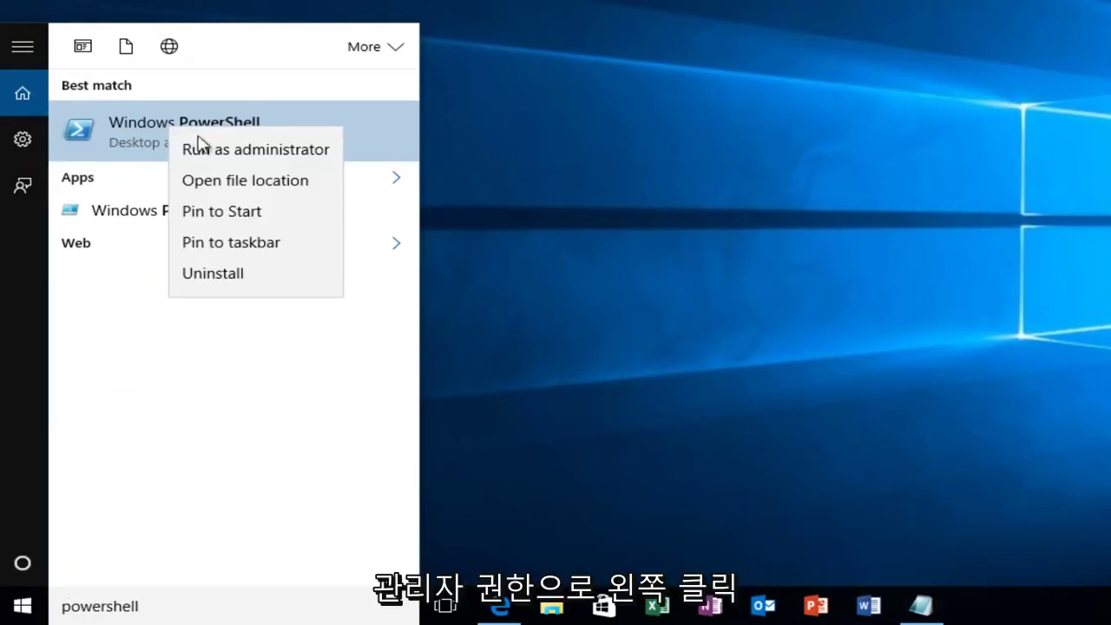
pyautogui.click(269, 154)
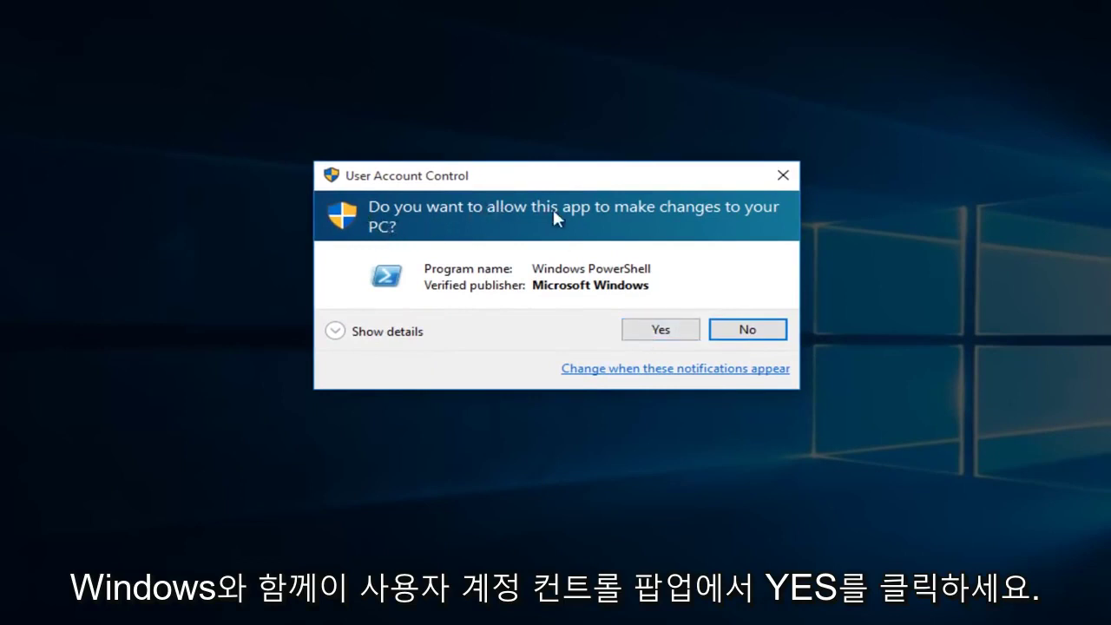
pyautogui.click(645, 326)
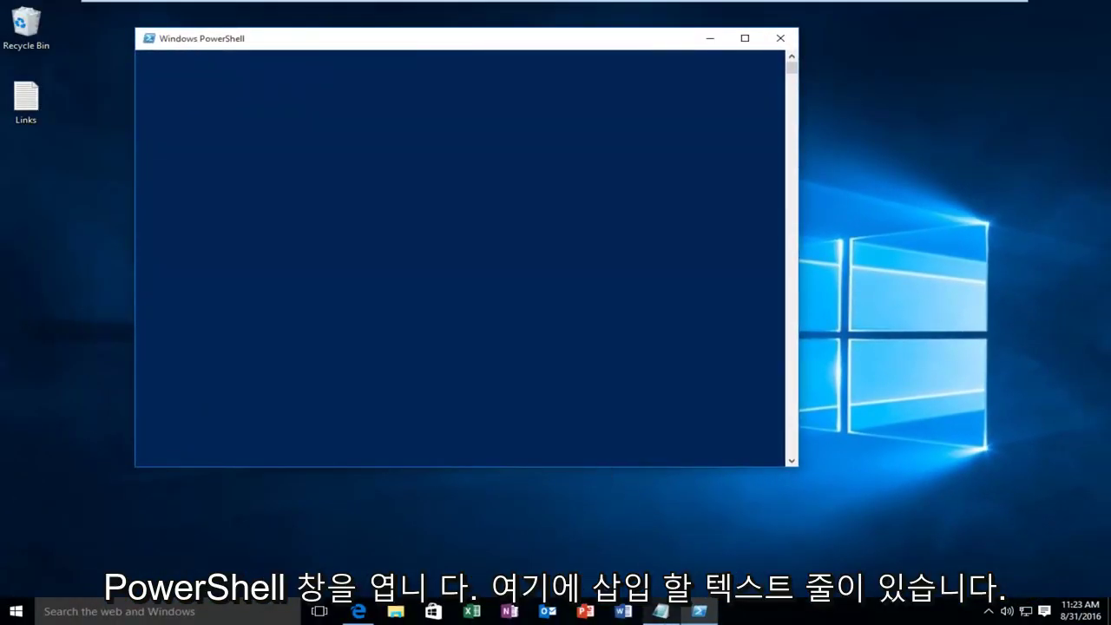
# Copy the full Get-AppXPackage re-register command line from the Links note in Notepad.
pyautogui.click(660, 611)
pyautogui.moveTo(374, 24); pyautogui.dragTo(477, 200)
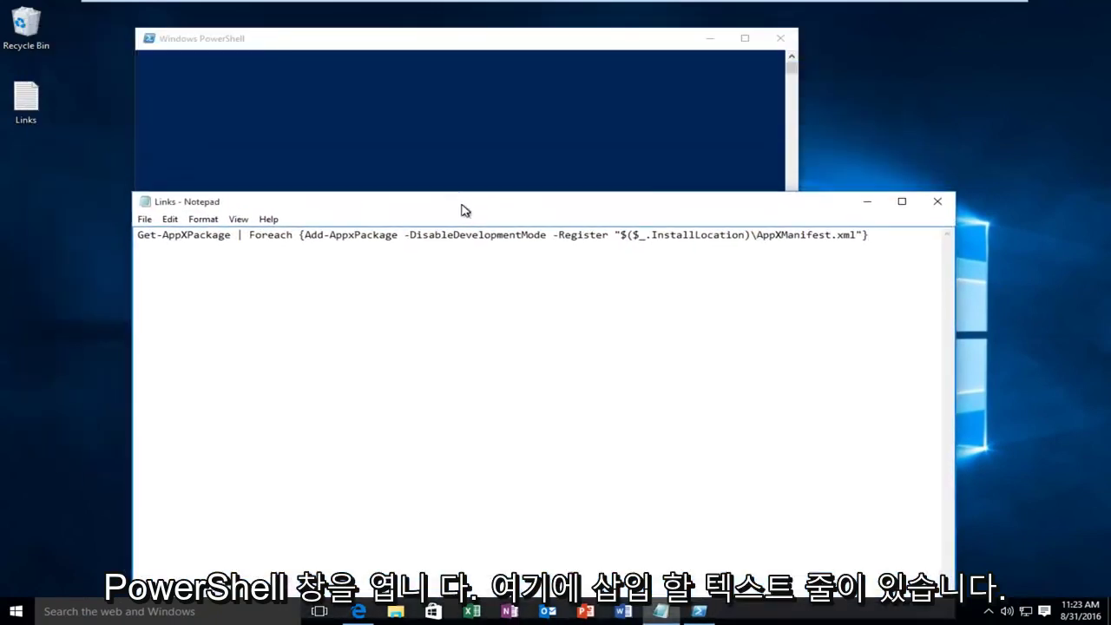
pyautogui.moveTo(879, 240); pyautogui.dragTo(137, 256)
pyautogui.rightClick(211, 244)
pyautogui.click(224, 283)
# Paste the Get-AppXPackage command into the elevated PowerShell window and run it.
pyautogui.click(295, 47)
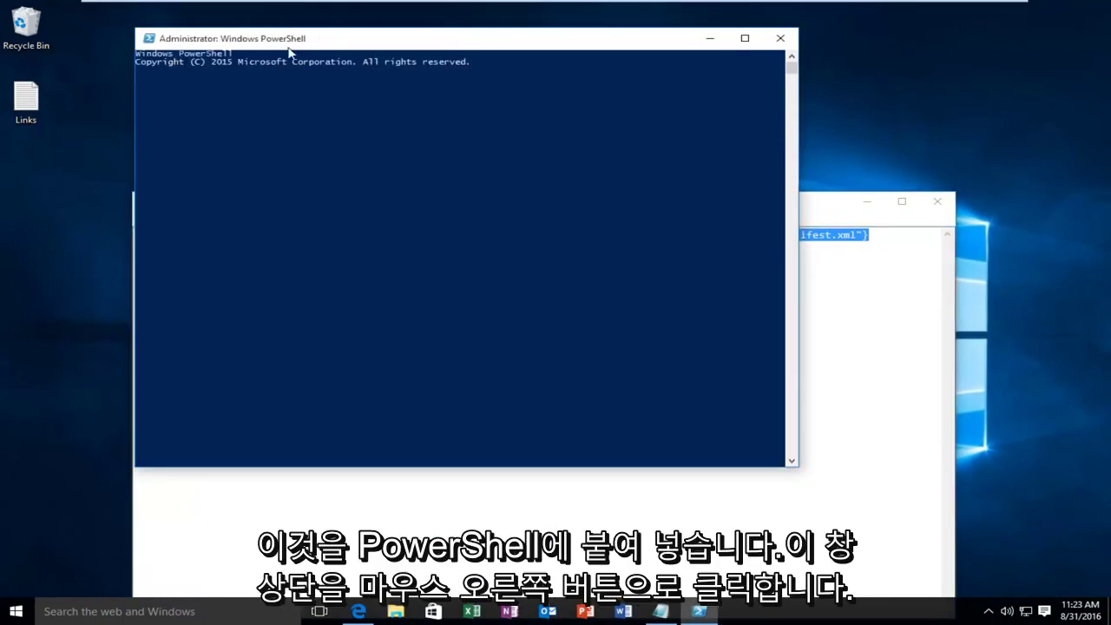
pyautogui.rightClick(444, 44)
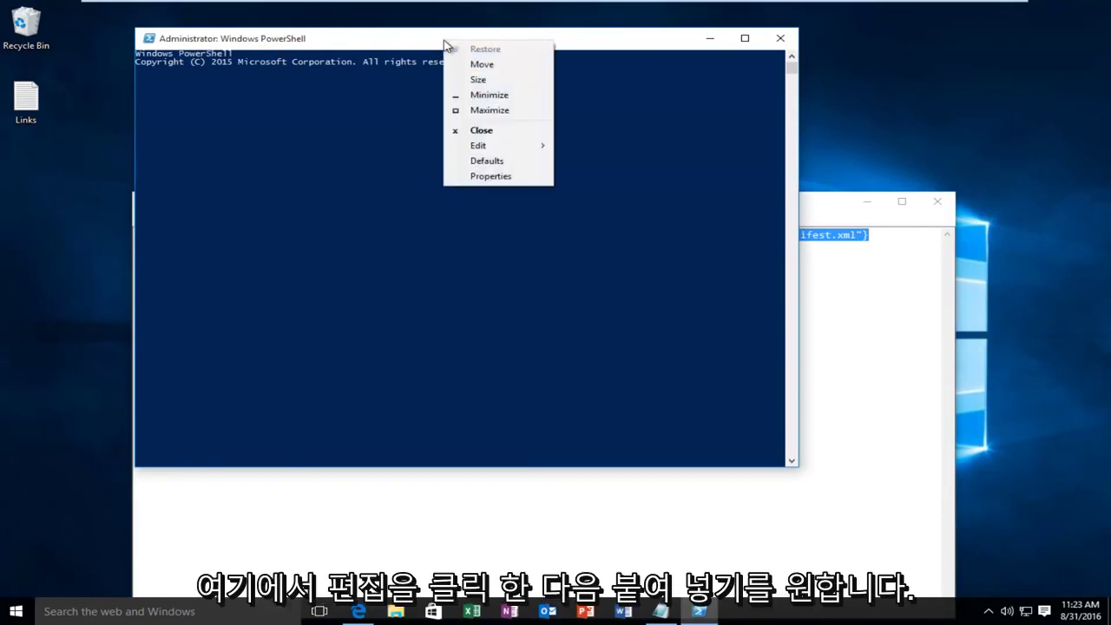
pyautogui.moveTo(483, 150)
pyautogui.click(593, 177)
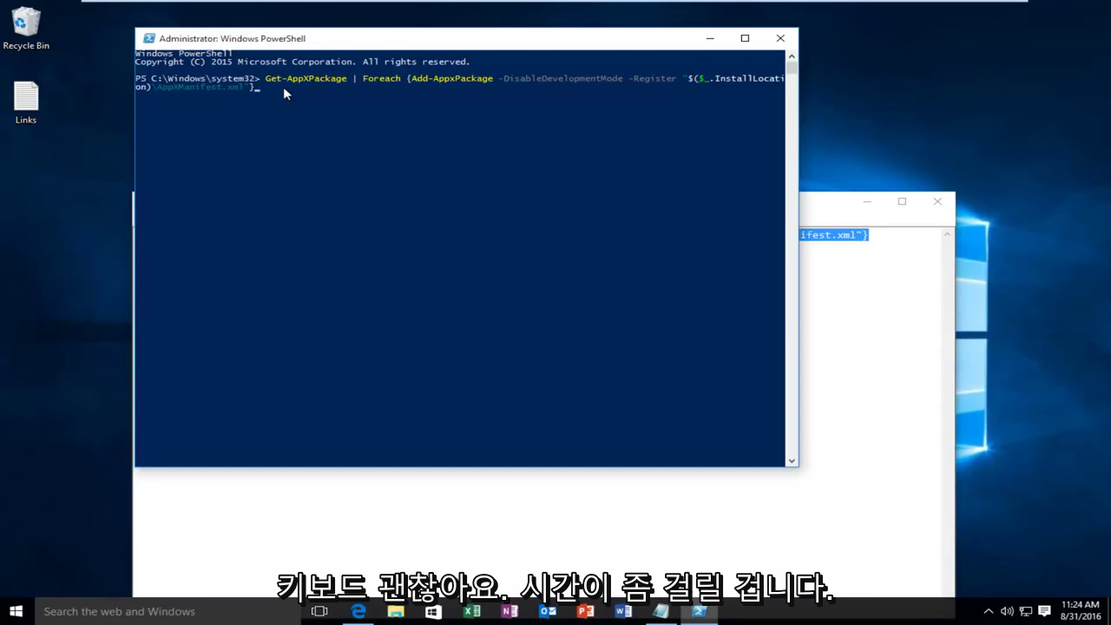
pyautogui.click(284, 87)
pyautogui.press('Escape')
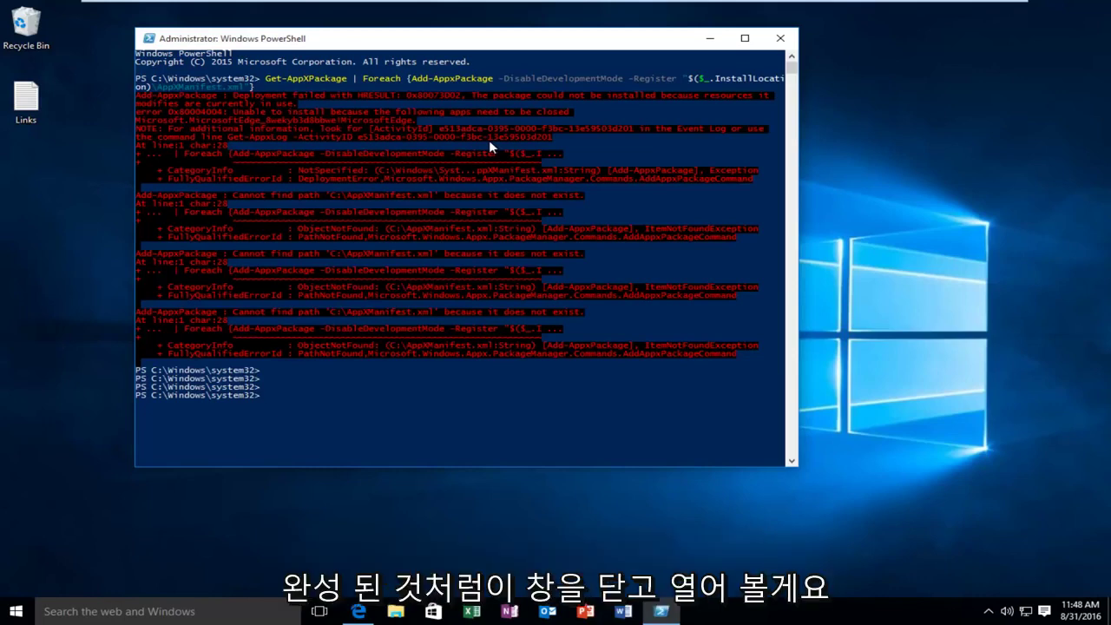
# Close PowerShell and relaunch the Windows Store from the taskbar.
pyautogui.click(779, 40)
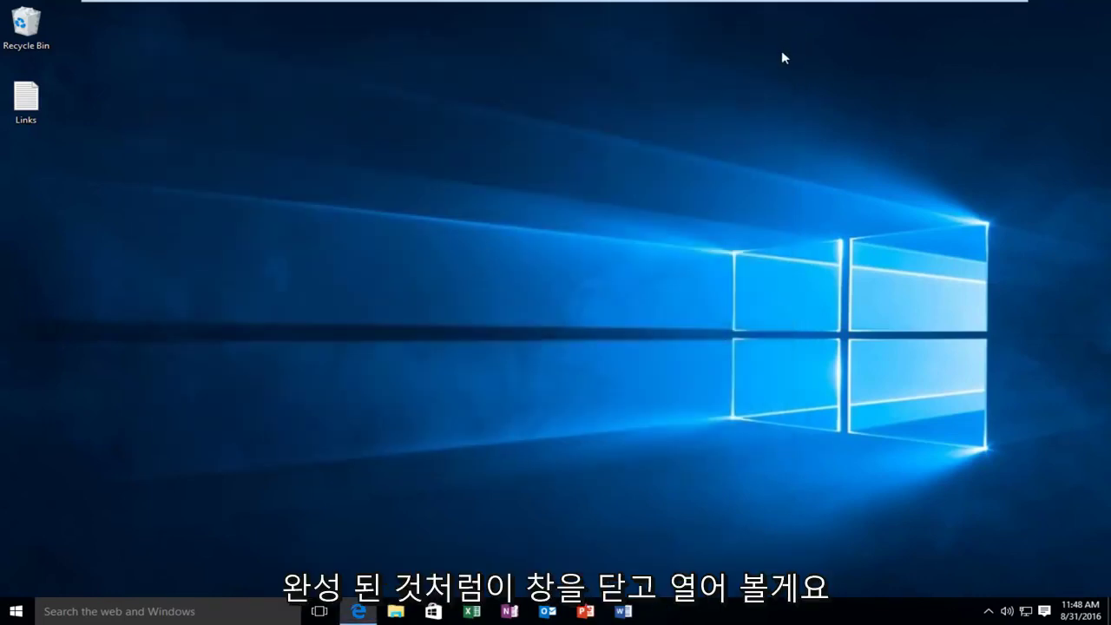
pyautogui.click(436, 610)
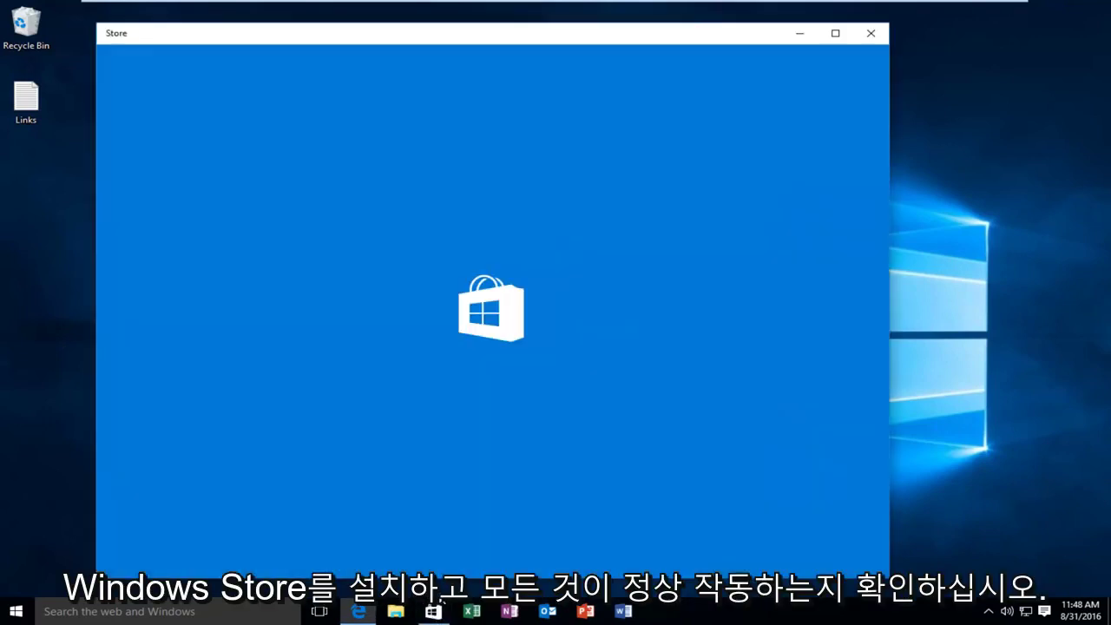